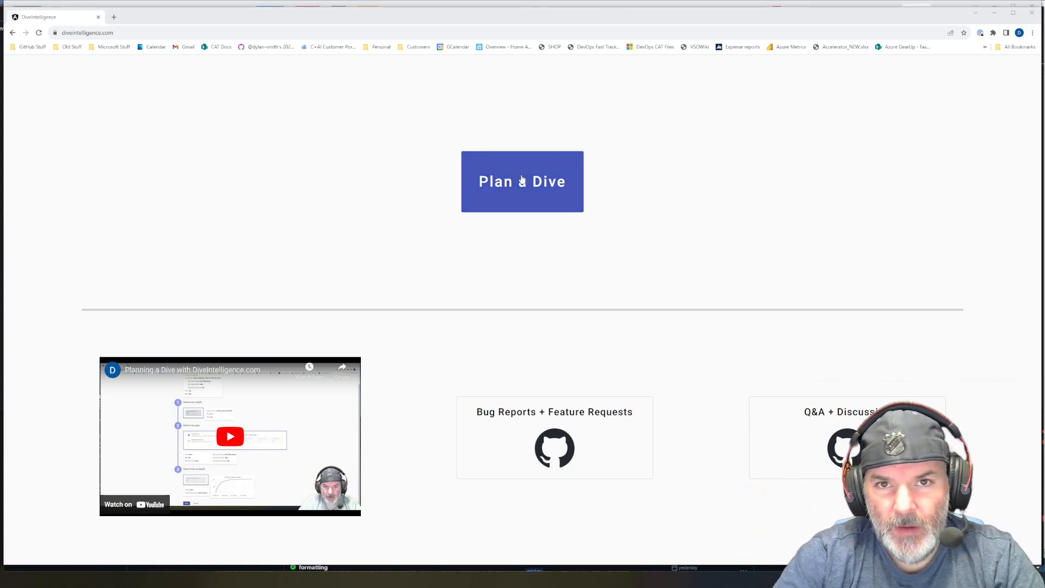
- Start planning a new dive with the standard gas option for the starting gas
click(531, 190)
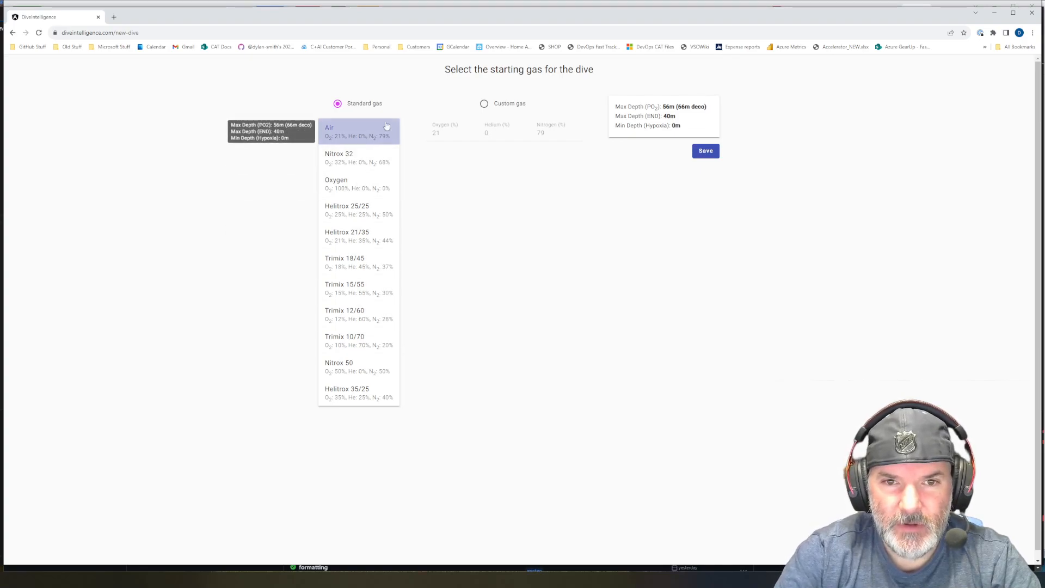
click(484, 103)
click(352, 102)
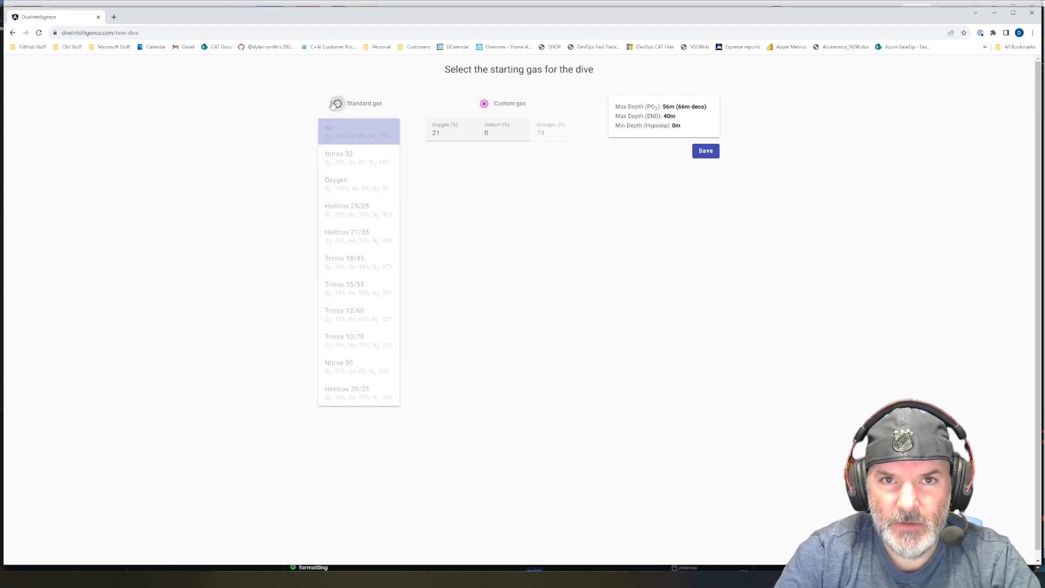
- Compare the standard gases, choose Trimix 18/45 as the starting gas, and save it
click(361, 157)
click(359, 235)
mouse_move(667, 112)
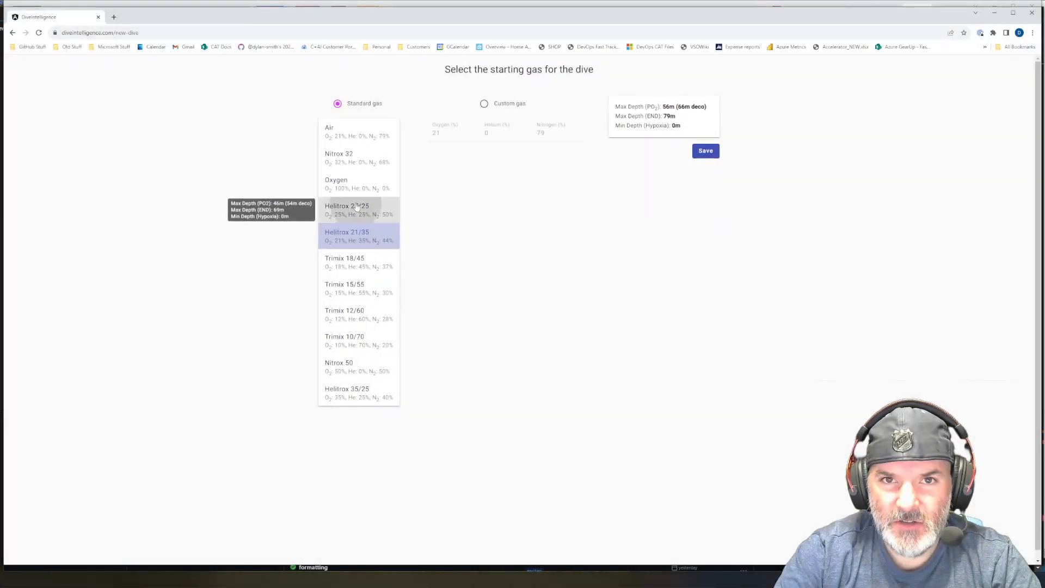
click(358, 210)
click(359, 188)
click(359, 214)
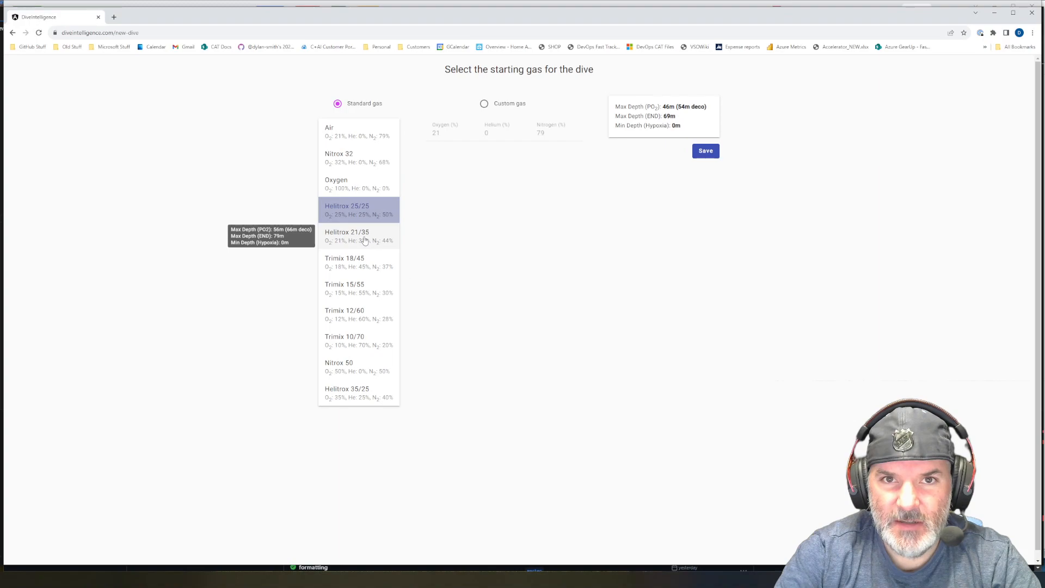
click(364, 238)
click(349, 266)
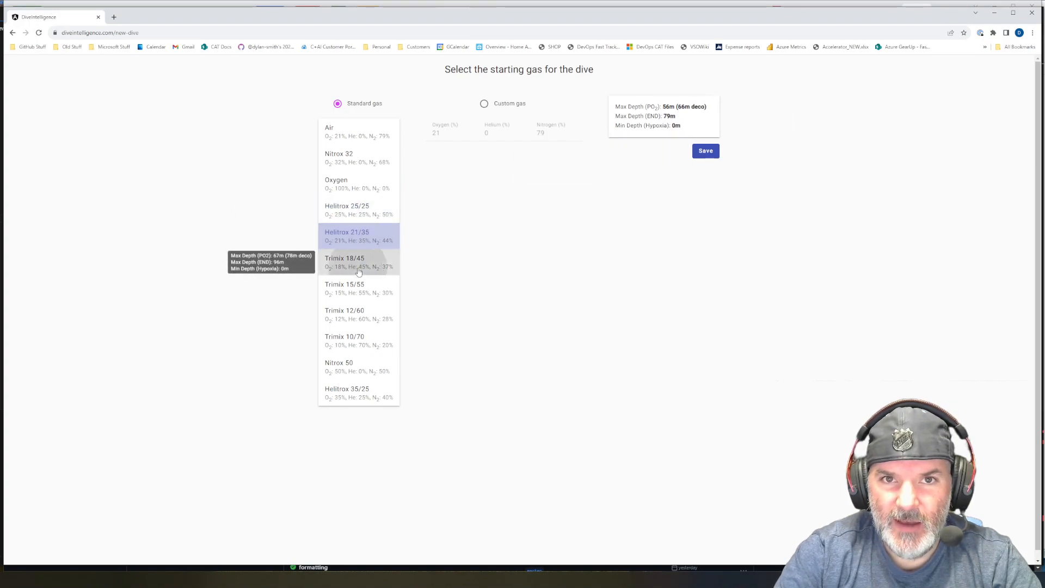
mouse_move(641, 112)
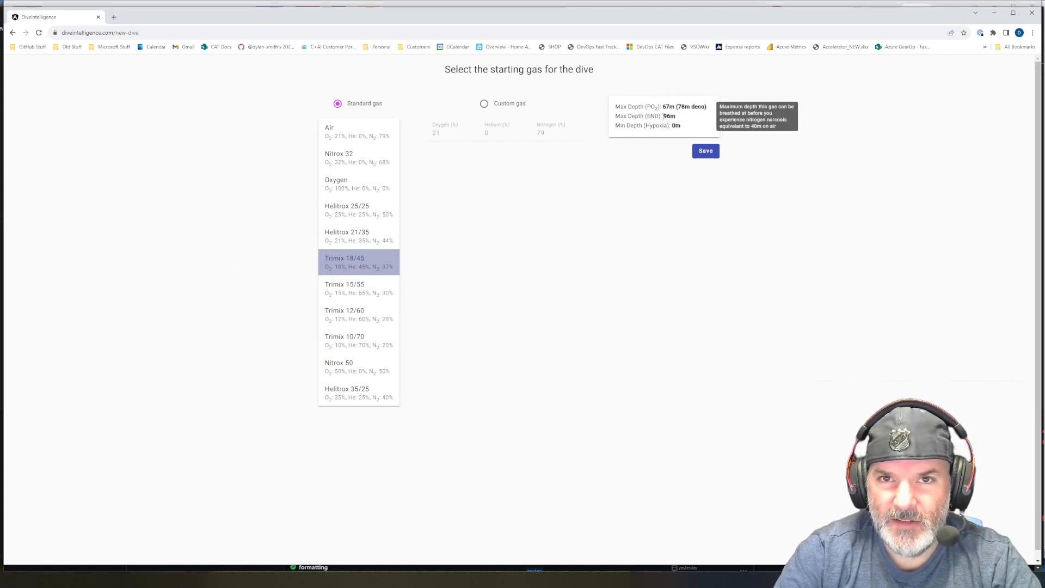
click(705, 151)
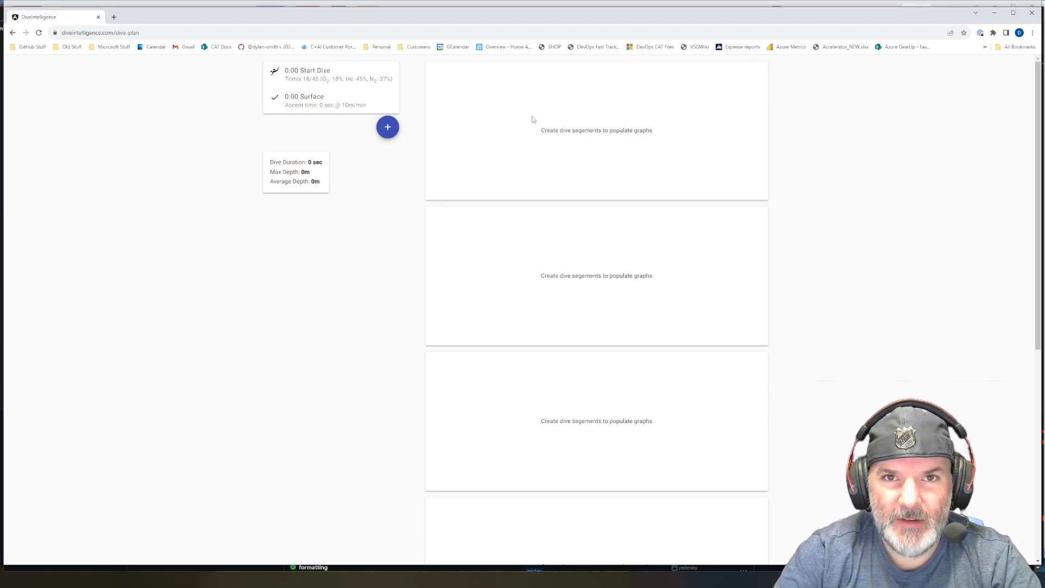
- Add a new dive segment and set its new depth to 60 m
key(ctrl)
key(ctrl)
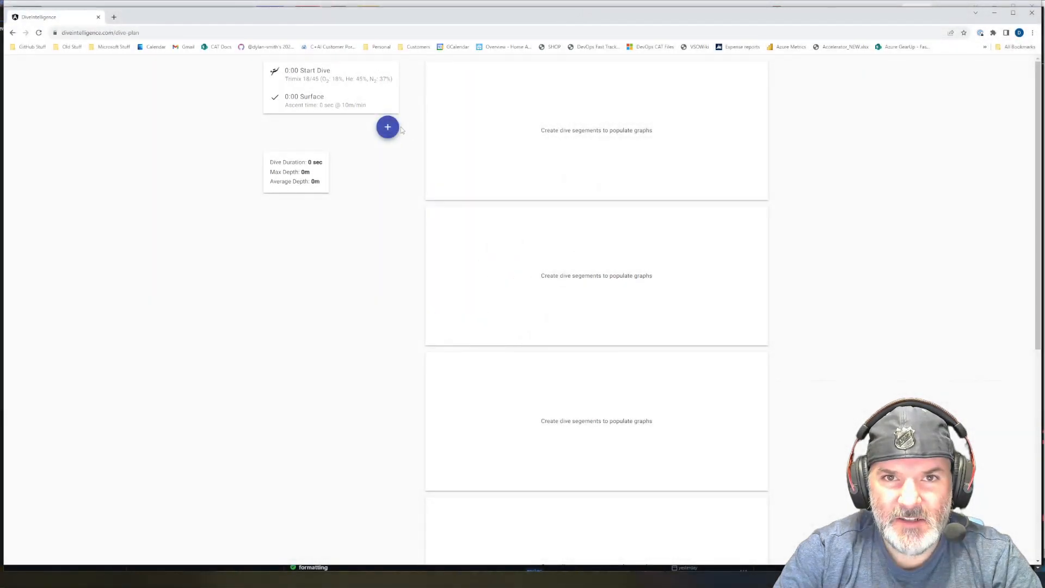
click(387, 127)
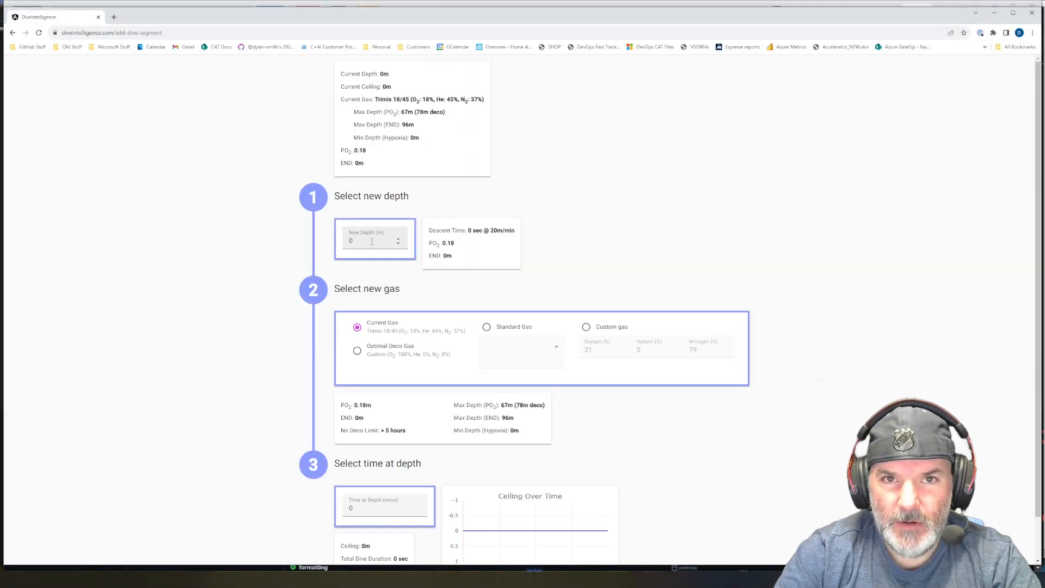
drag(370, 242, 329, 241)
text(60)
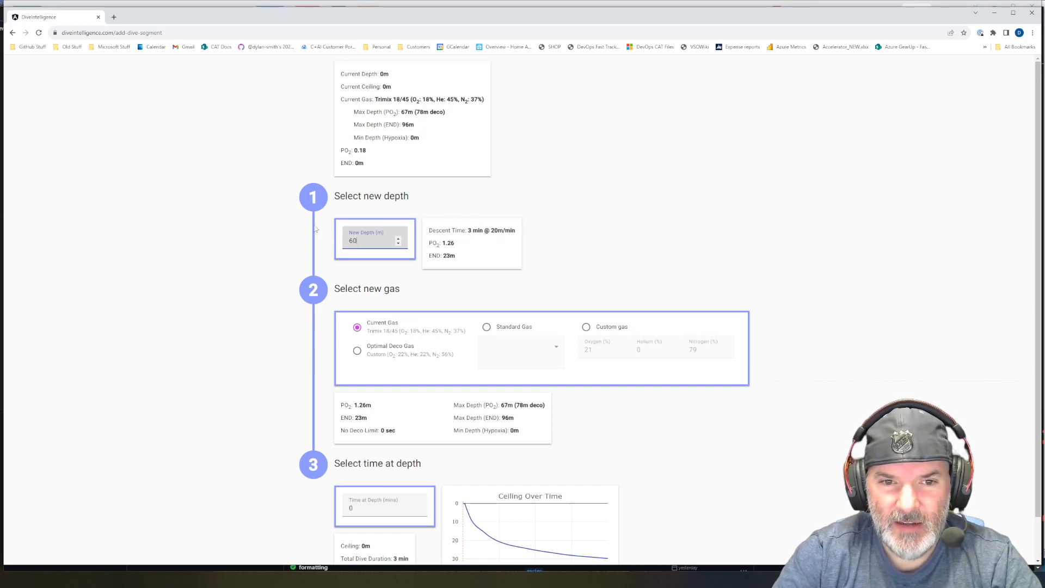
- Try a new depth of 90 m for the segment, then set it back to 60 m
mouse_move(432, 242)
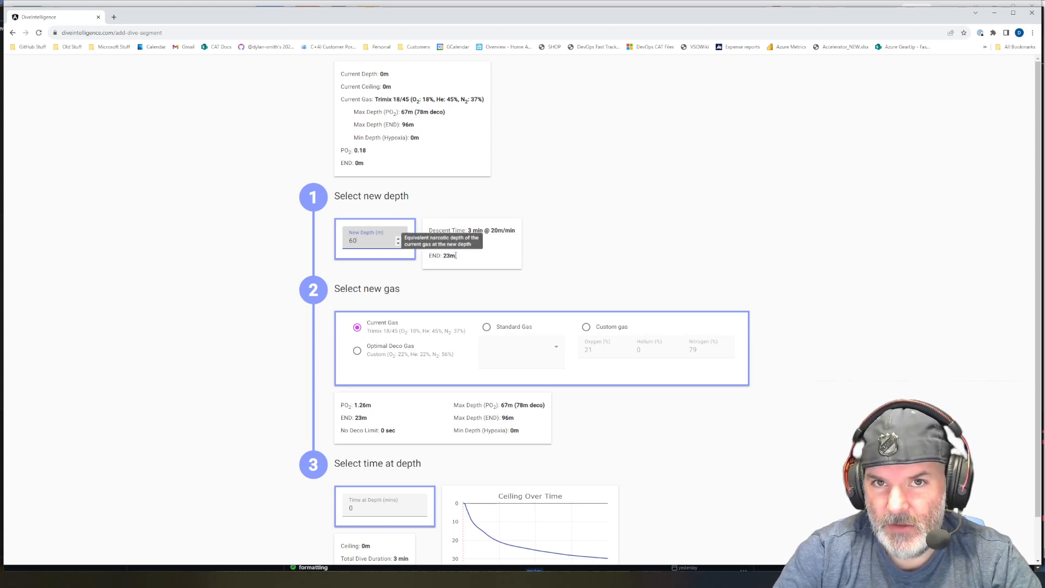
double_click(376, 243)
text(90)
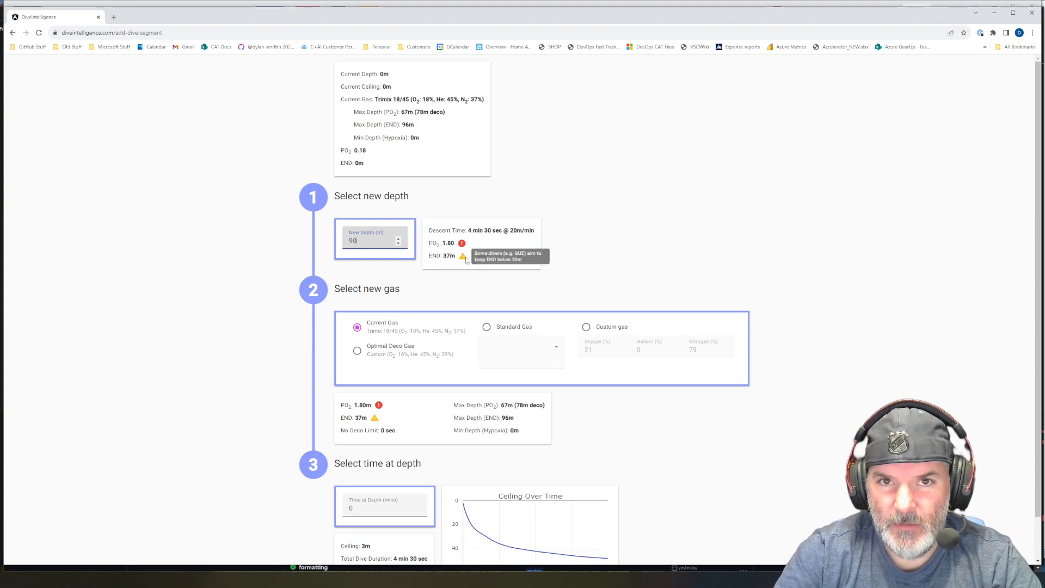
drag(378, 249, 319, 237)
text(60)
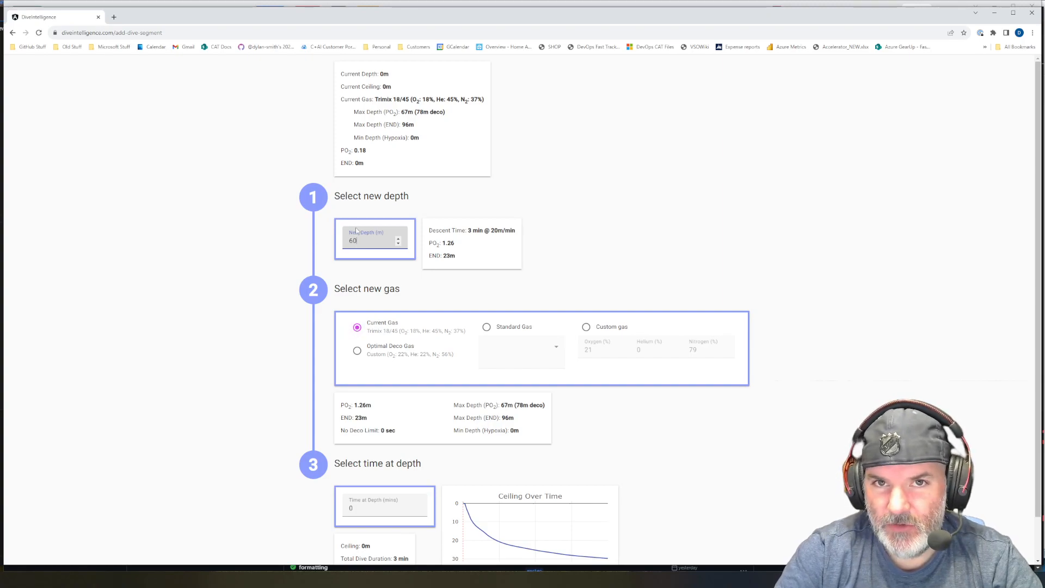
- Set the time at depth to 30 minutes and save the segment
scroll(340, 327, down, 1)
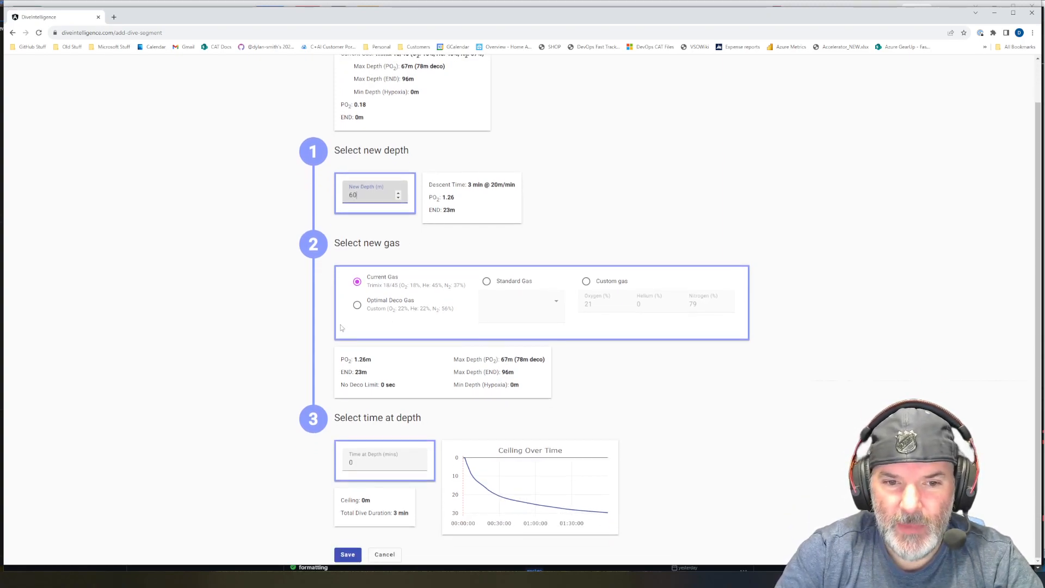
click(363, 462)
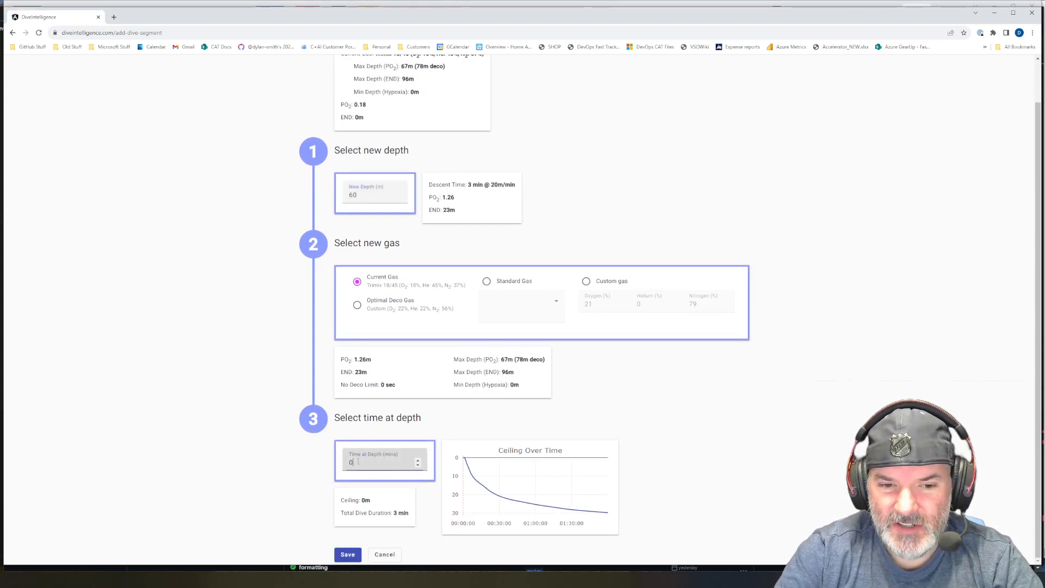
text(30)
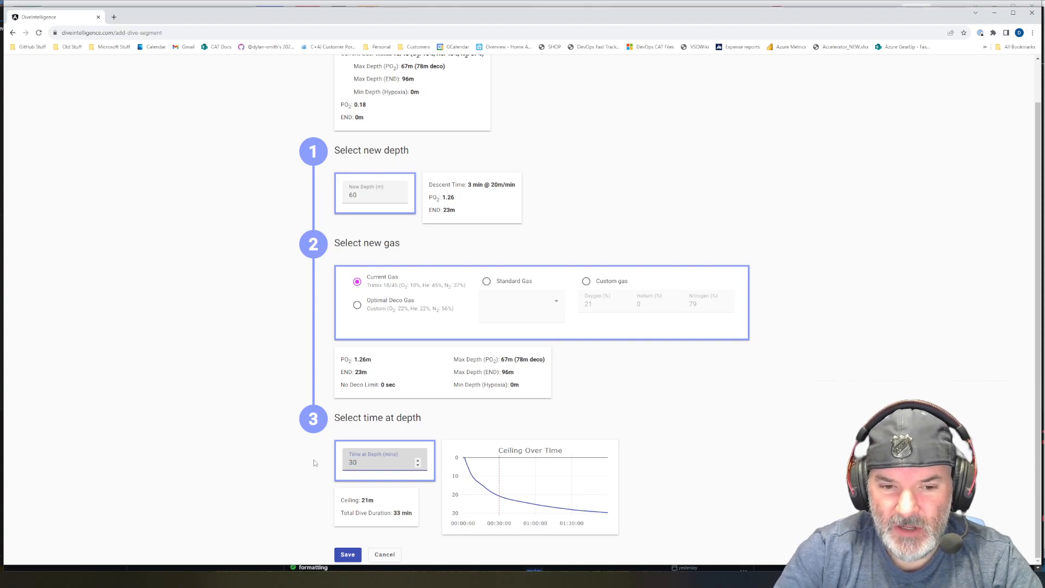
mouse_move(474, 473)
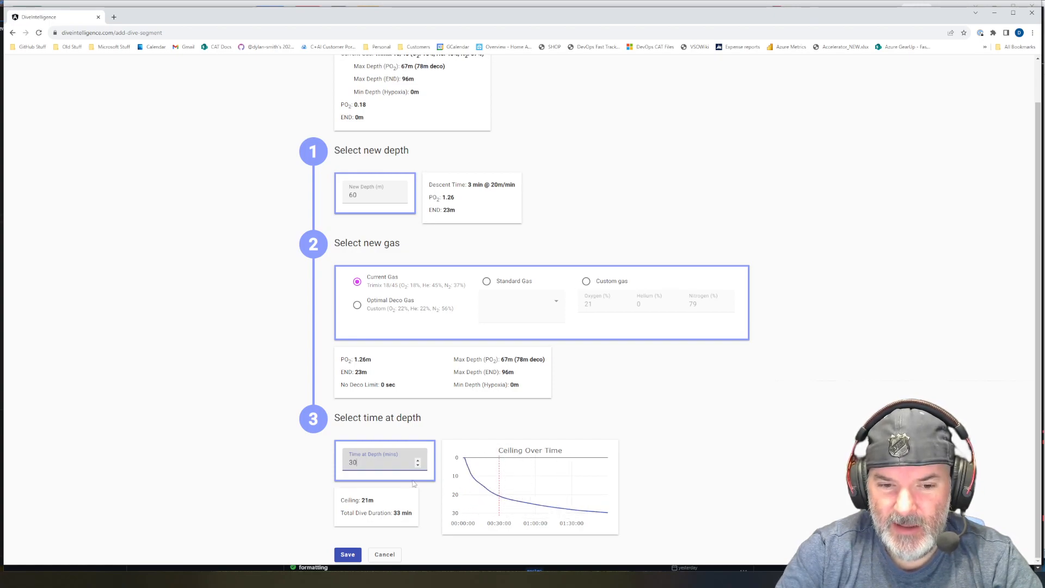
mouse_move(365, 502)
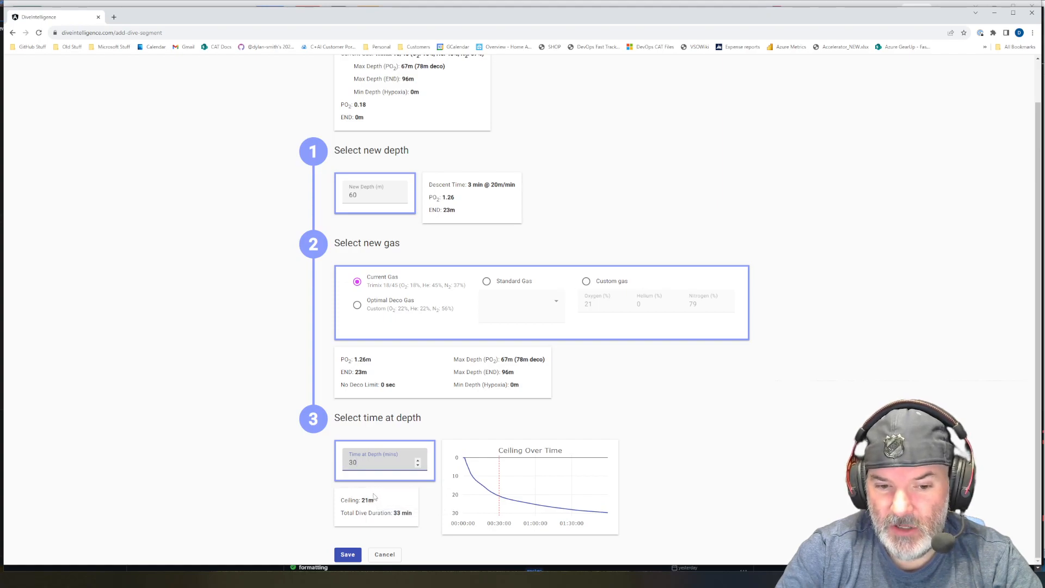
click(349, 554)
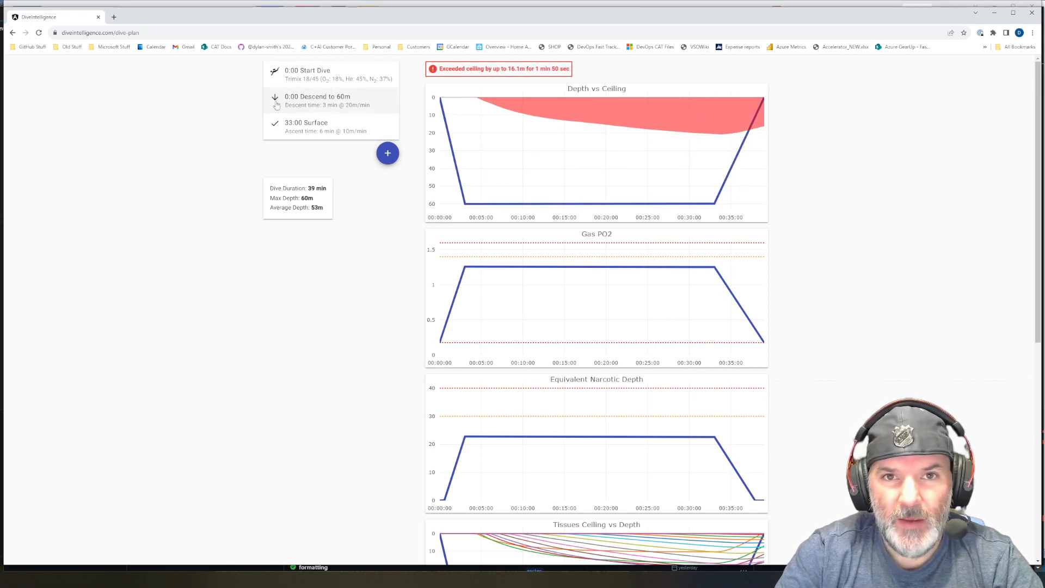
- Add another dive segment, check the current ceiling explanation, and set the new depth to 25 m
click(388, 154)
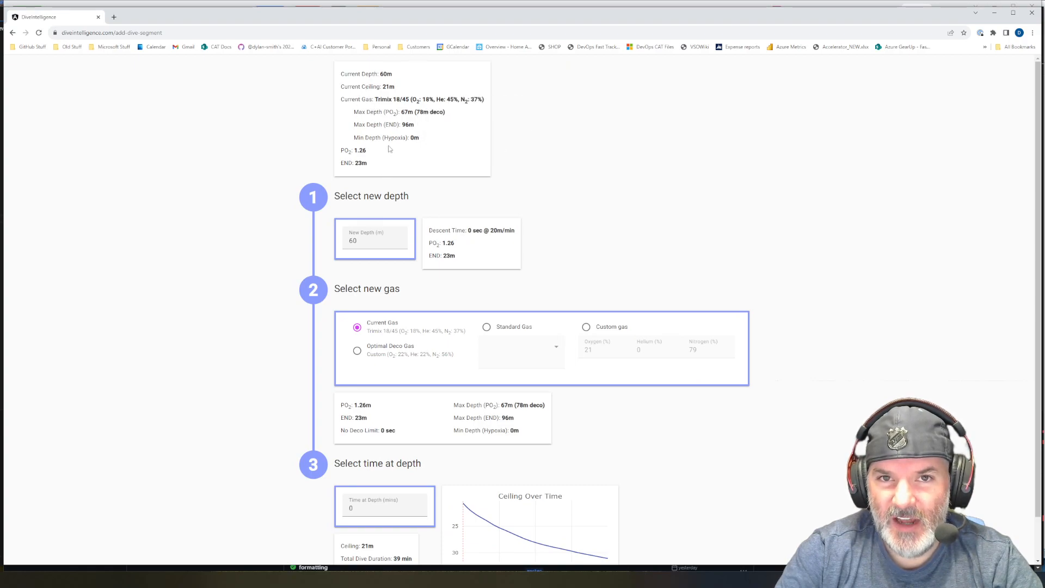
mouse_move(401, 146)
mouse_move(397, 87)
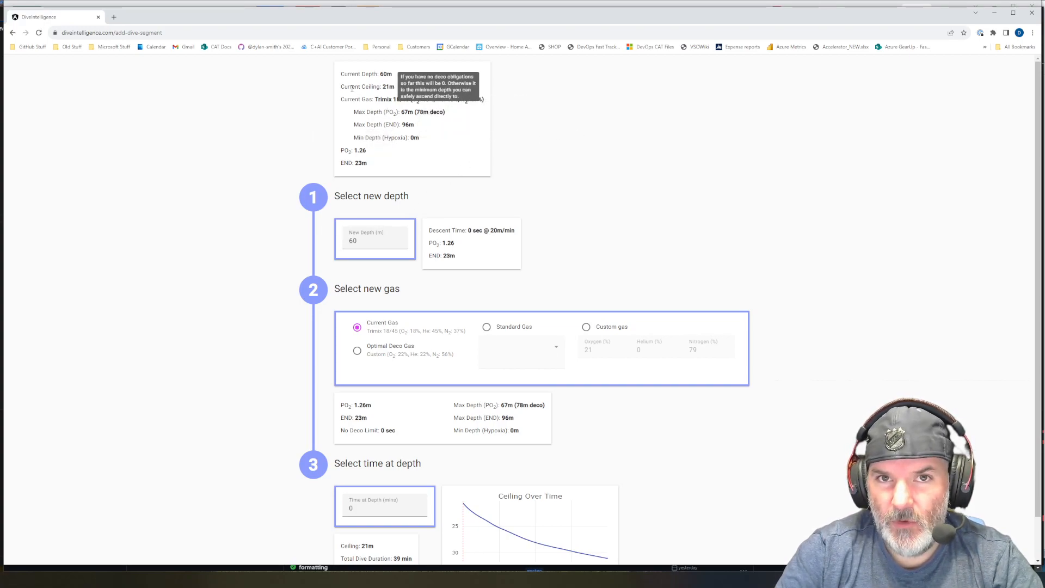
drag(352, 86, 391, 87)
click(390, 87)
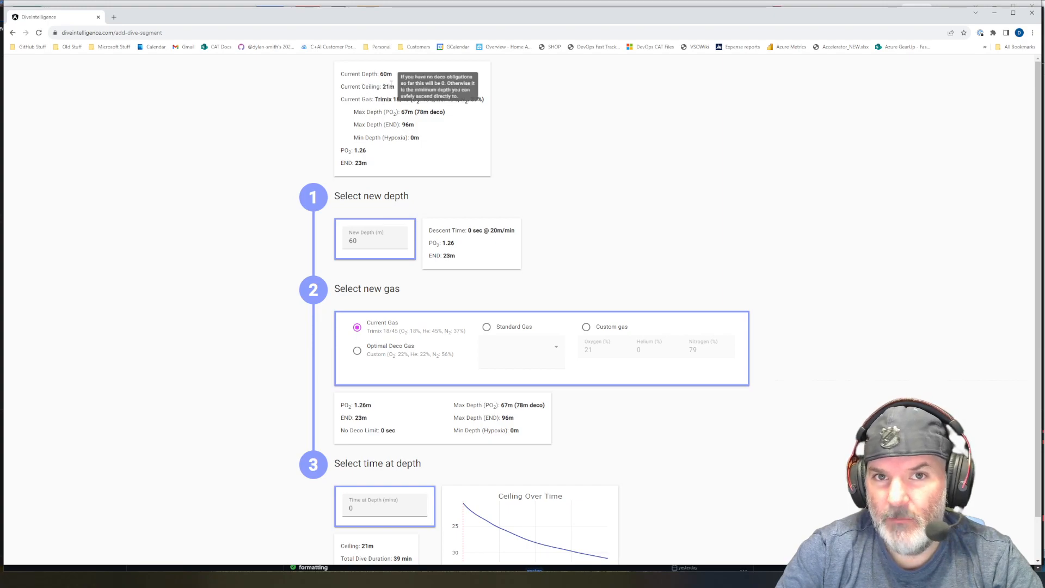
double_click(343, 241)
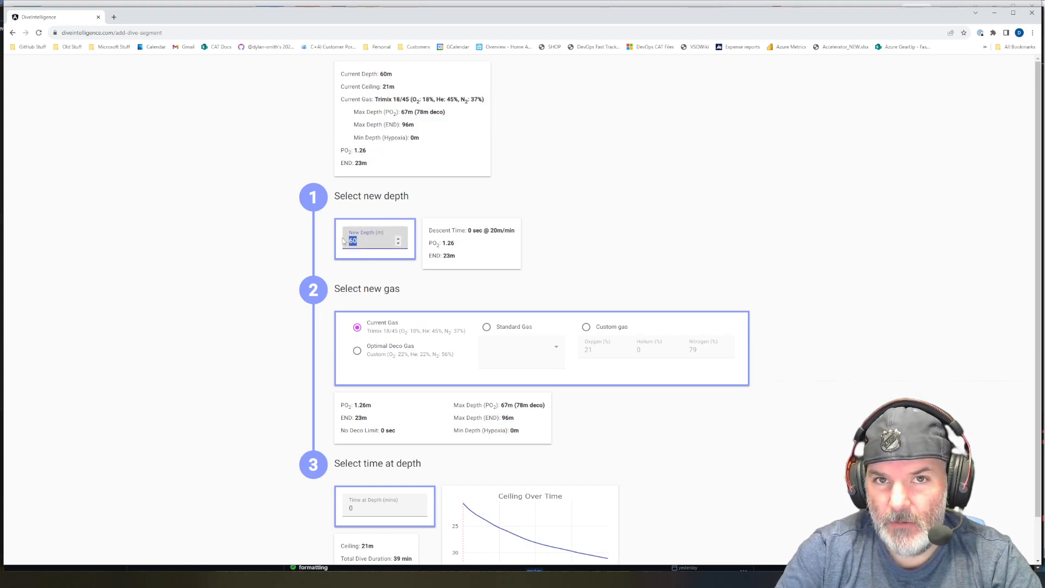
text(25)
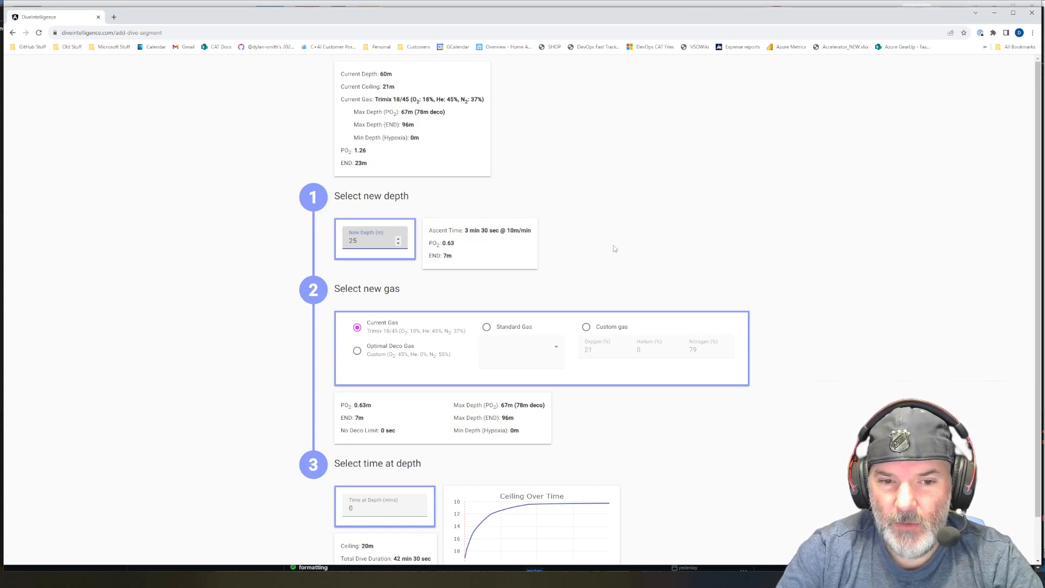
- Switch the segment's gas to the standard gas Nitrox 32
scroll(614, 248, down, 1)
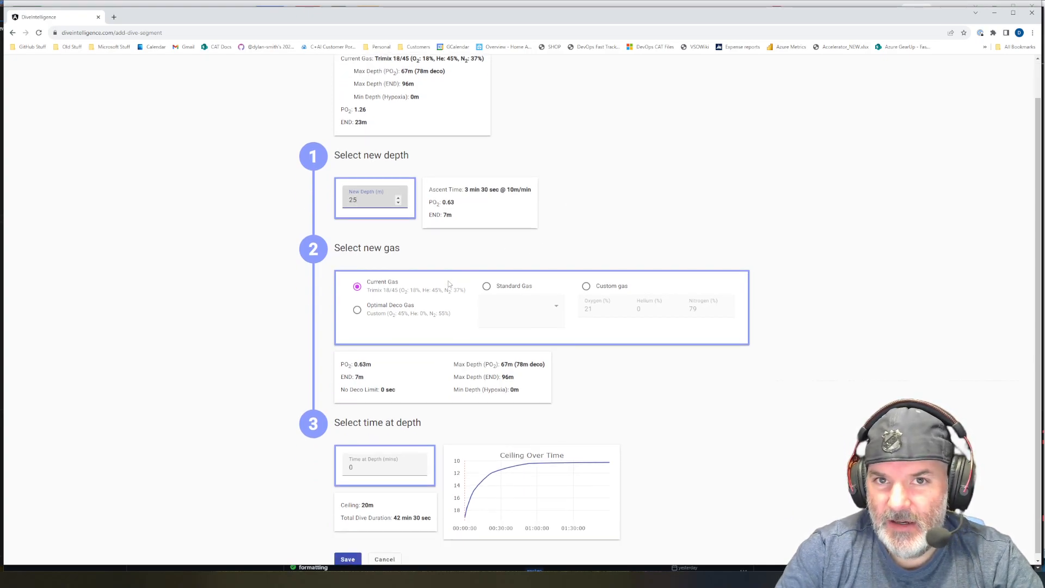
scroll(537, 273, down, 1)
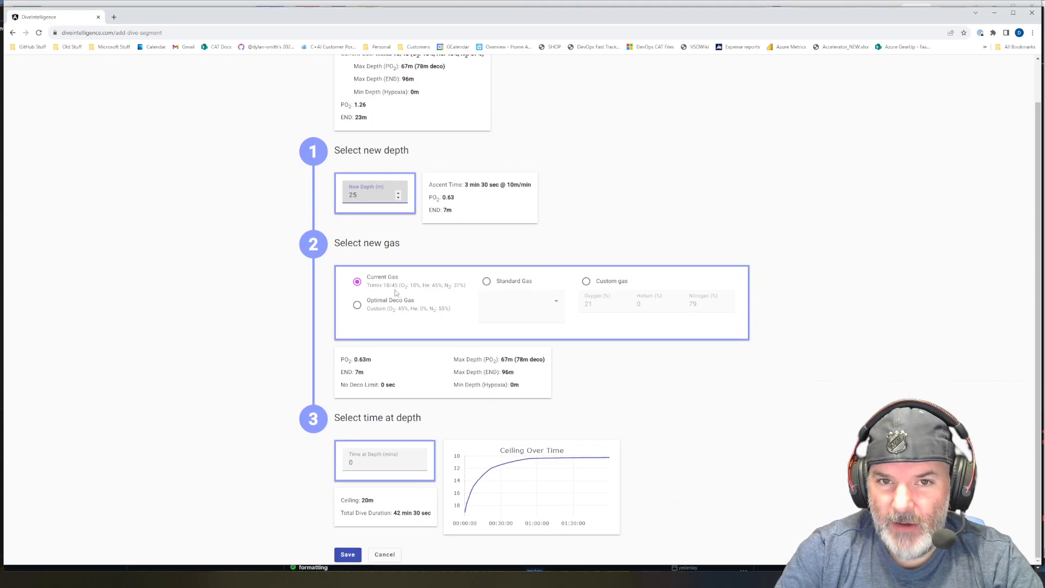
mouse_move(387, 295)
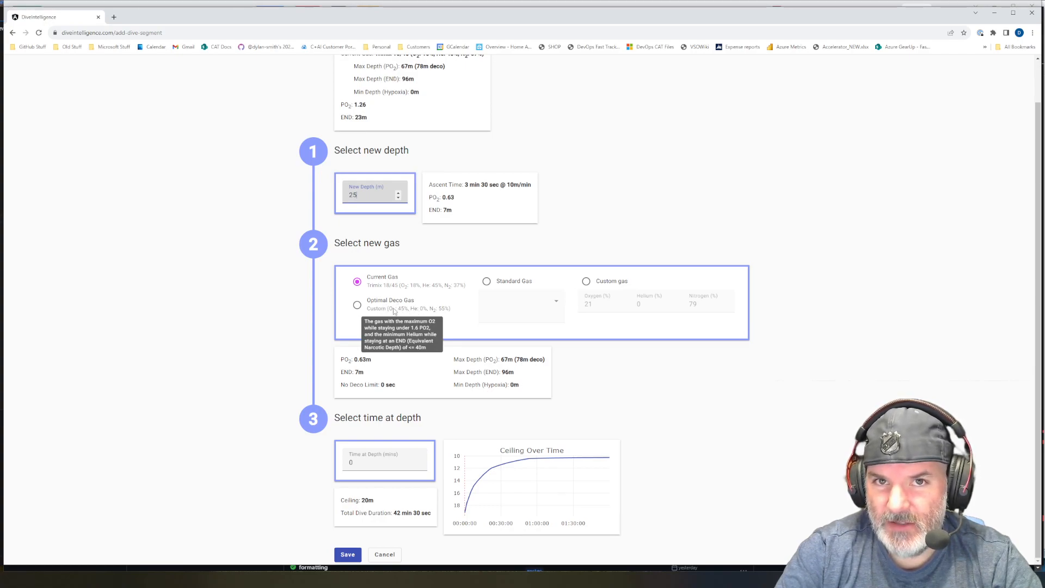
click(429, 309)
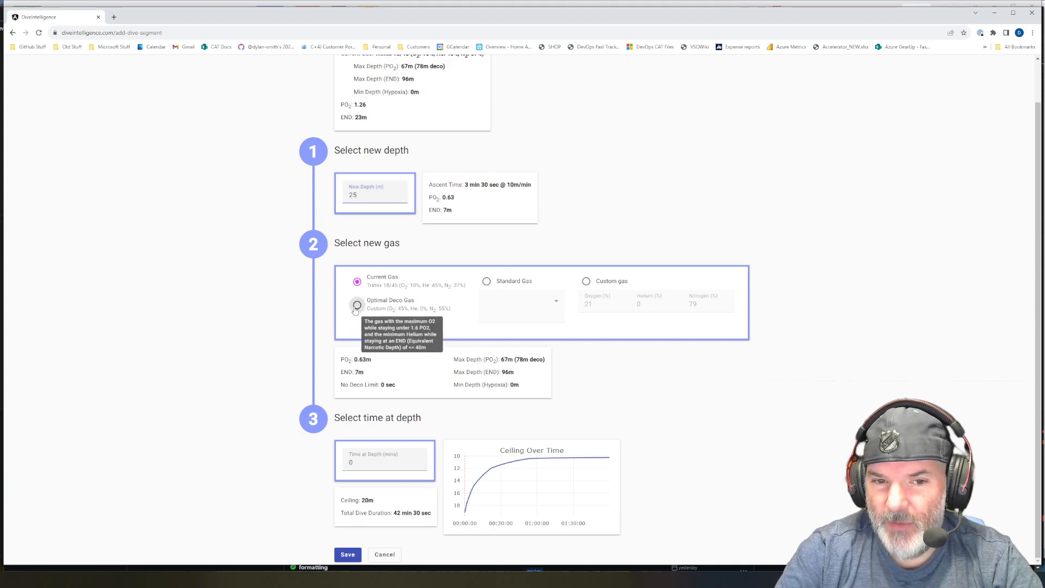
click(486, 281)
click(542, 315)
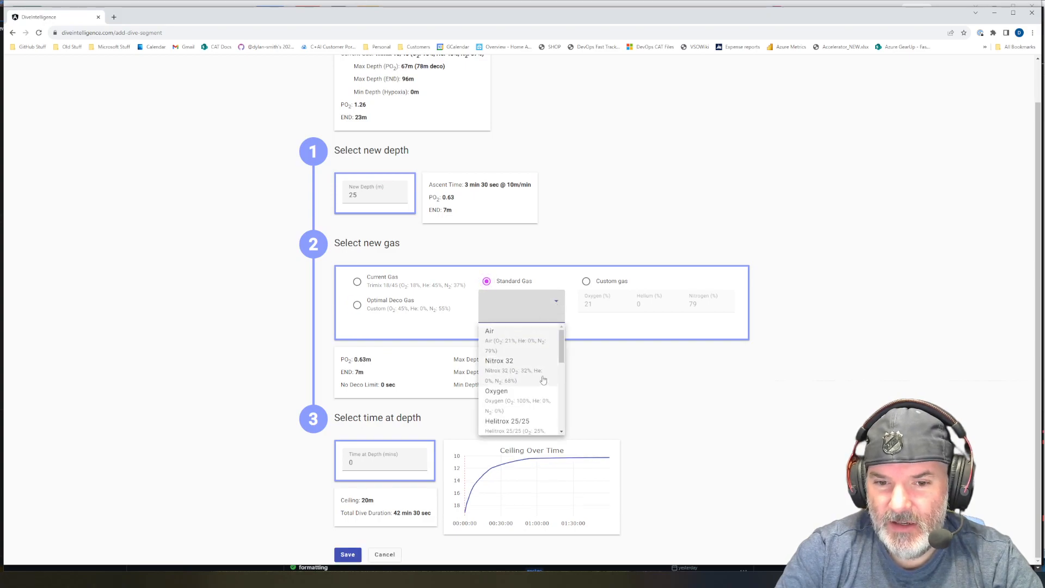
click(523, 376)
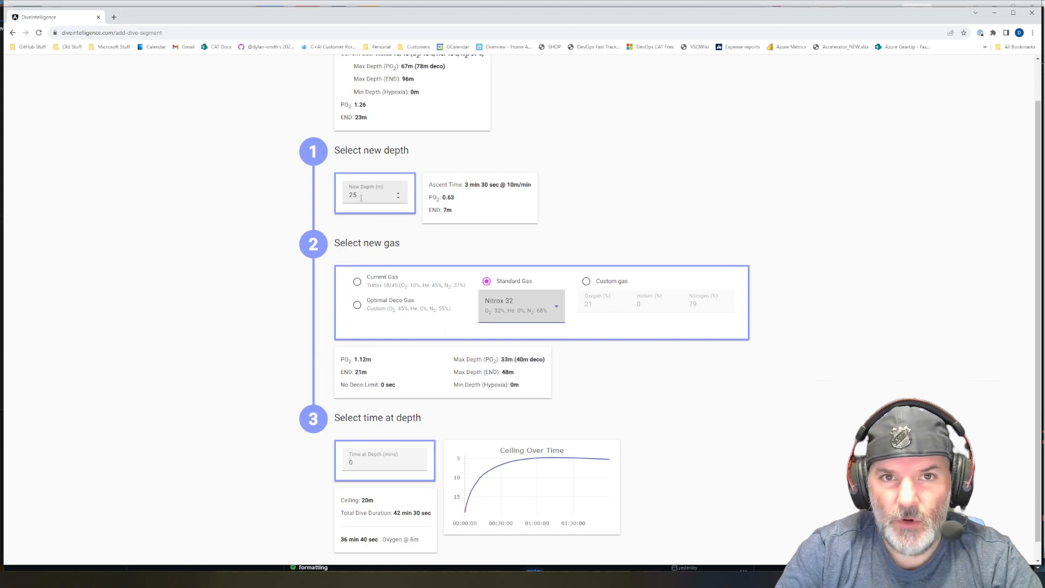
- Try Nitrox 50 as the segment's gas, then switch back to Nitrox 32
click(547, 309)
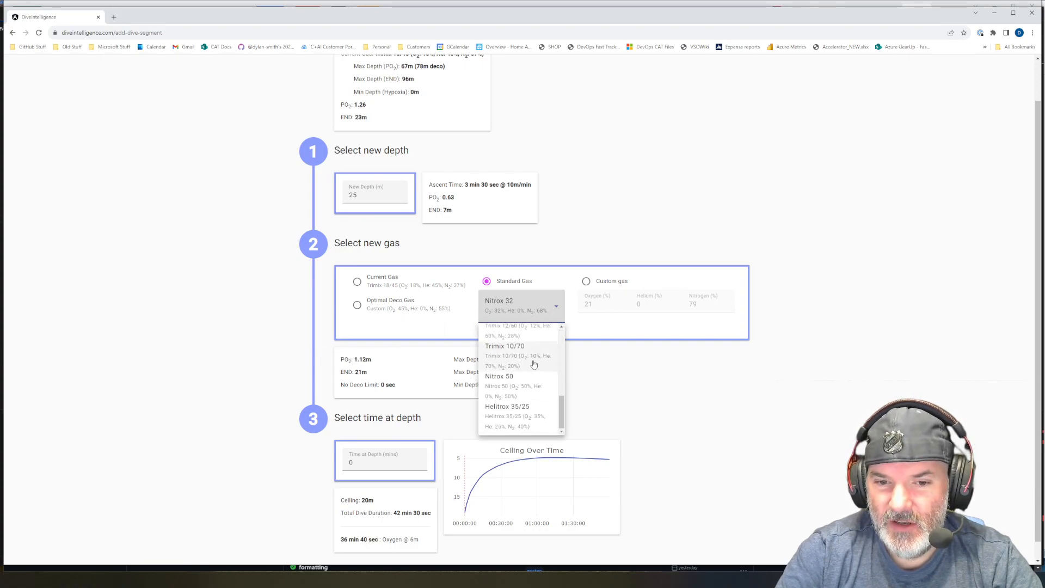
click(525, 389)
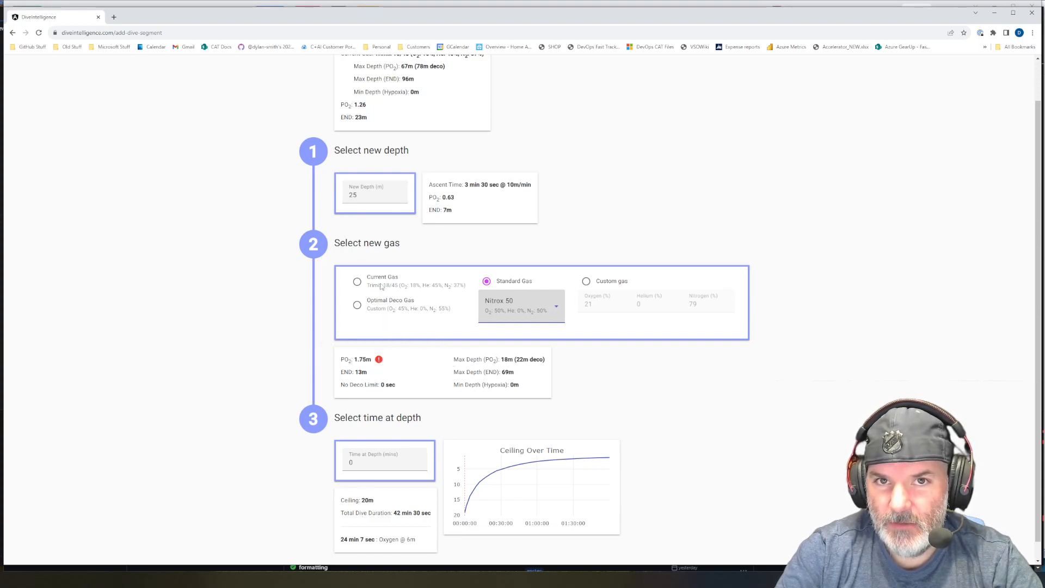
click(542, 310)
scroll(541, 337, up, 5)
click(529, 369)
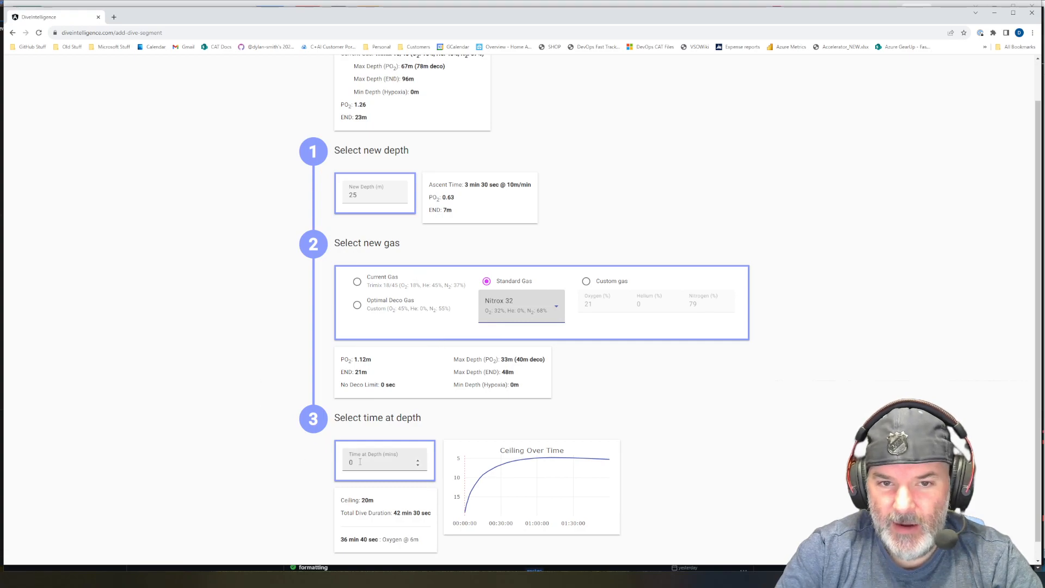
mouse_move(471, 501)
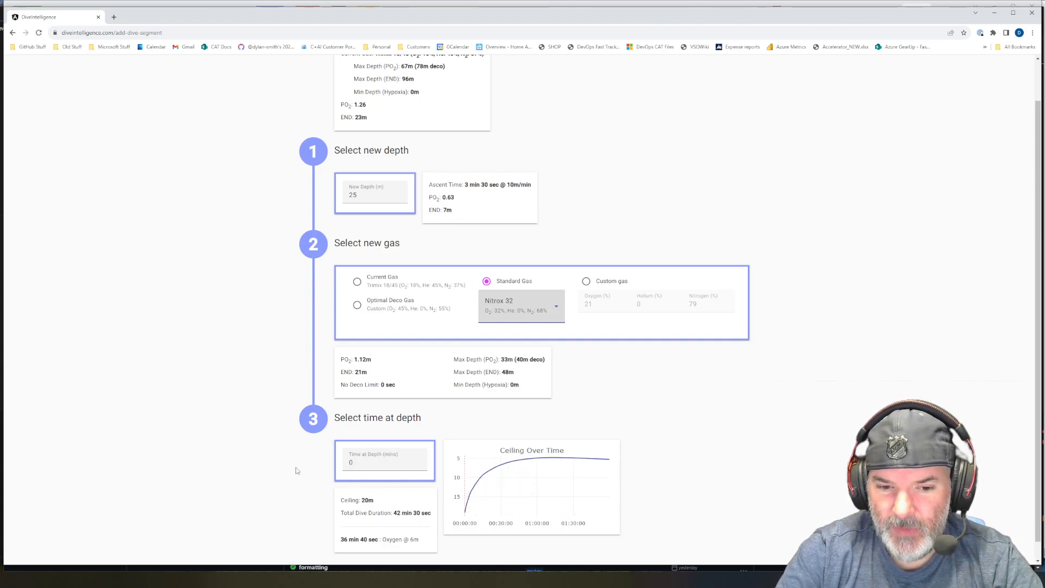
scroll(283, 476, down, 1)
mouse_move(412, 518)
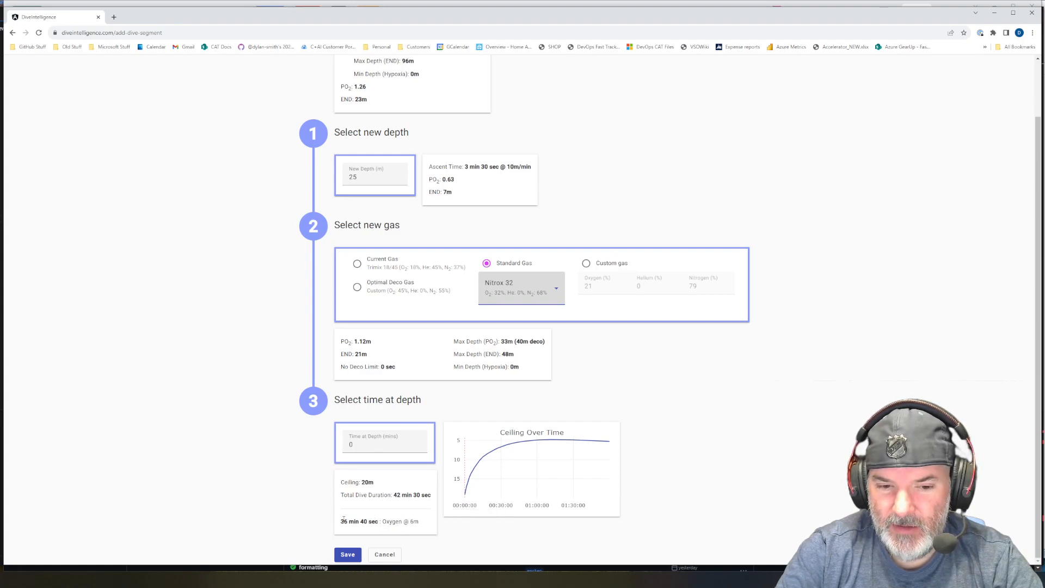
- Set the 25 m segment's time at depth to 40 minutes and save the segment
mouse_move(344, 522)
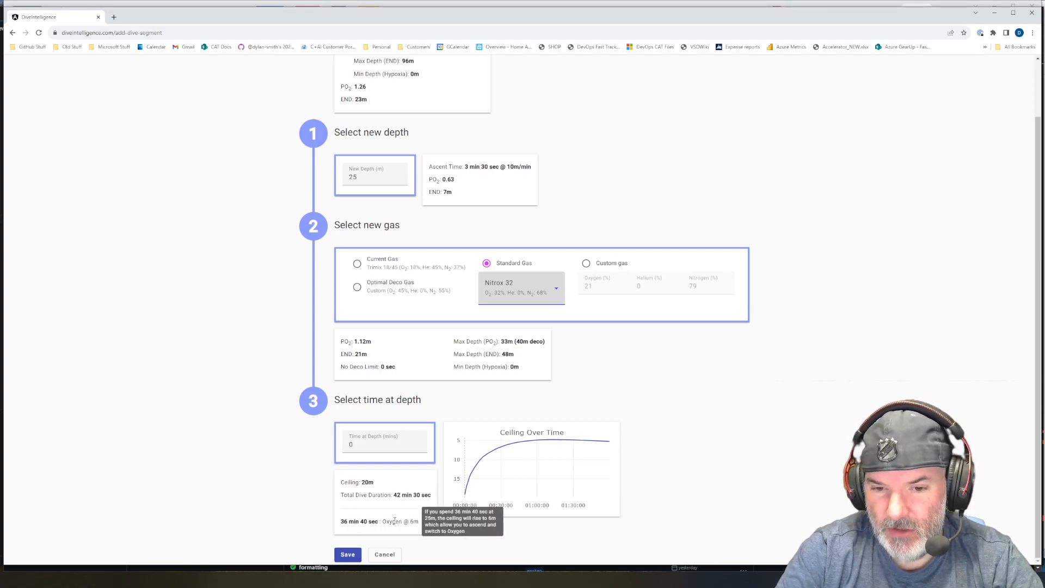
click(360, 447)
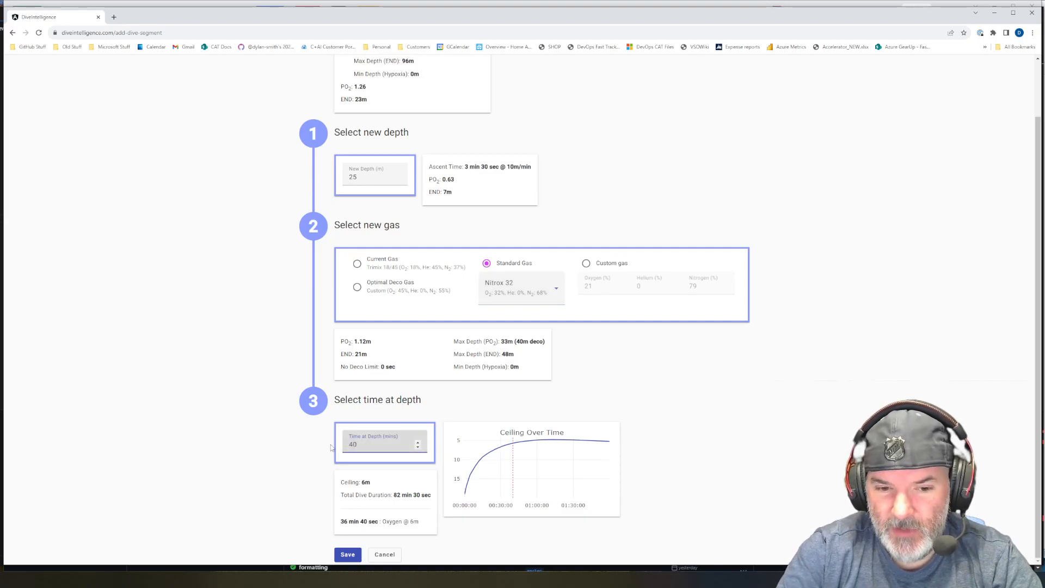
click(347, 555)
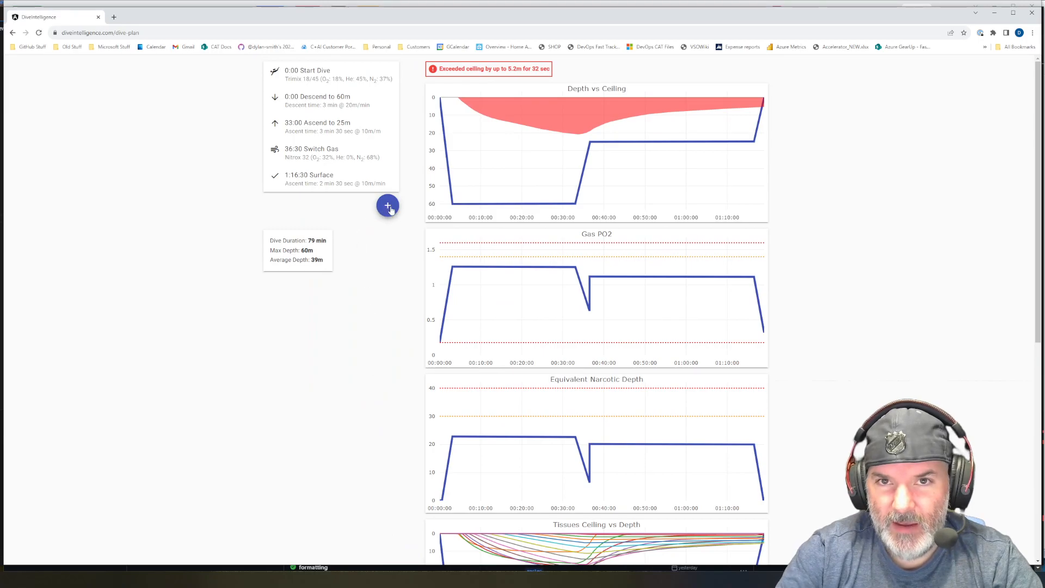
- Add another dive segment and set its new depth to 6 m
click(388, 206)
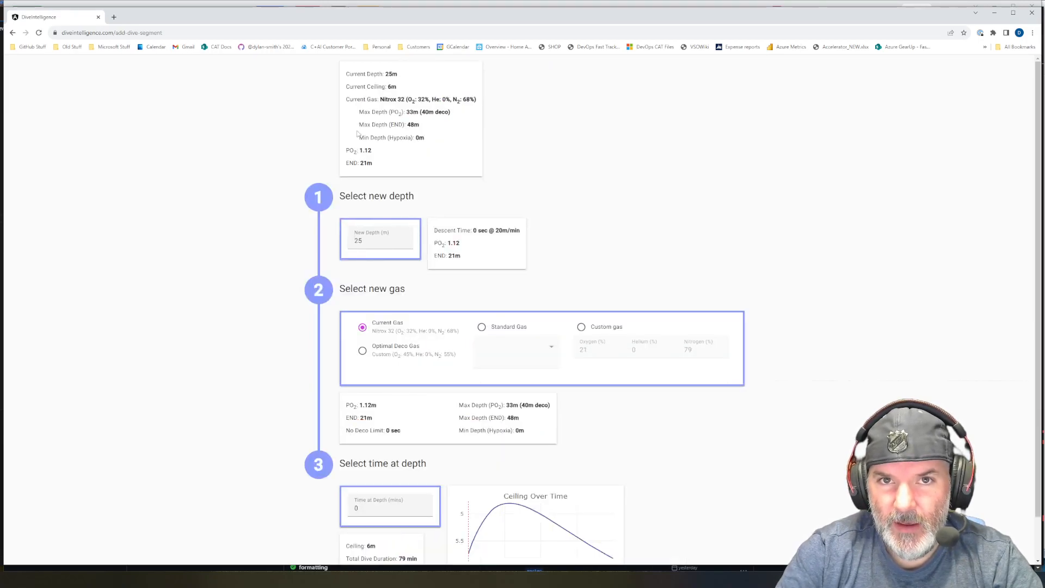
drag(368, 240, 337, 240)
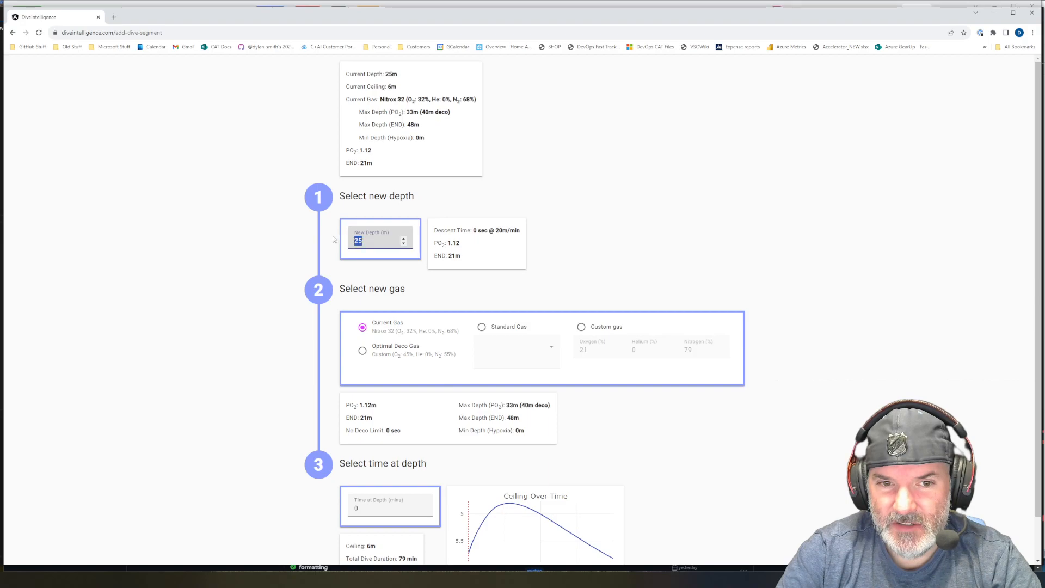
text(6)
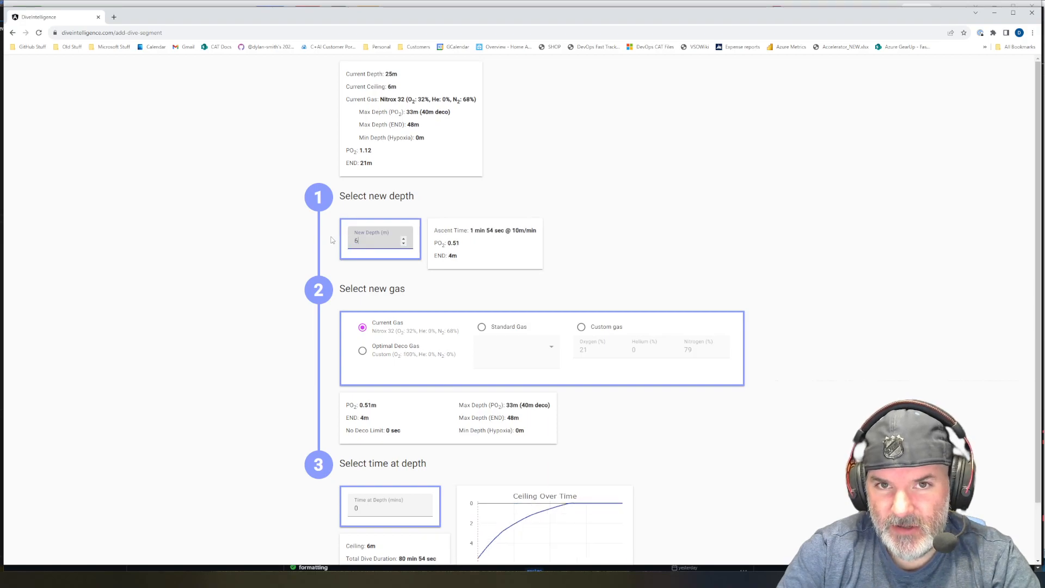
- Switch the segment's gas to the standard gas Oxygen
click(482, 329)
click(539, 353)
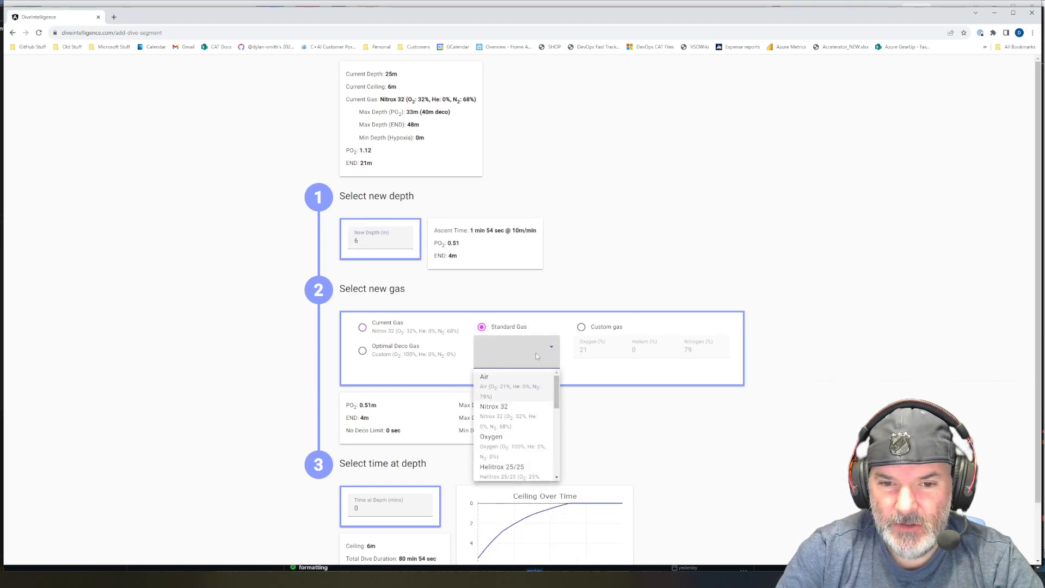
click(522, 438)
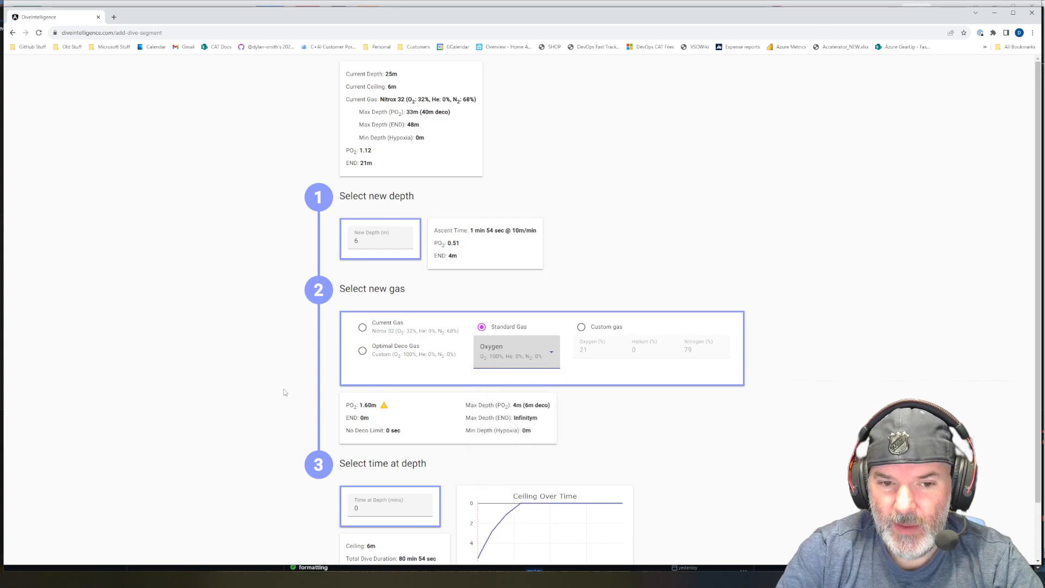
- Set the 6 m segment's time at depth to 40 minutes and save the segment
scroll(283, 392, down, 2)
mouse_move(386, 411)
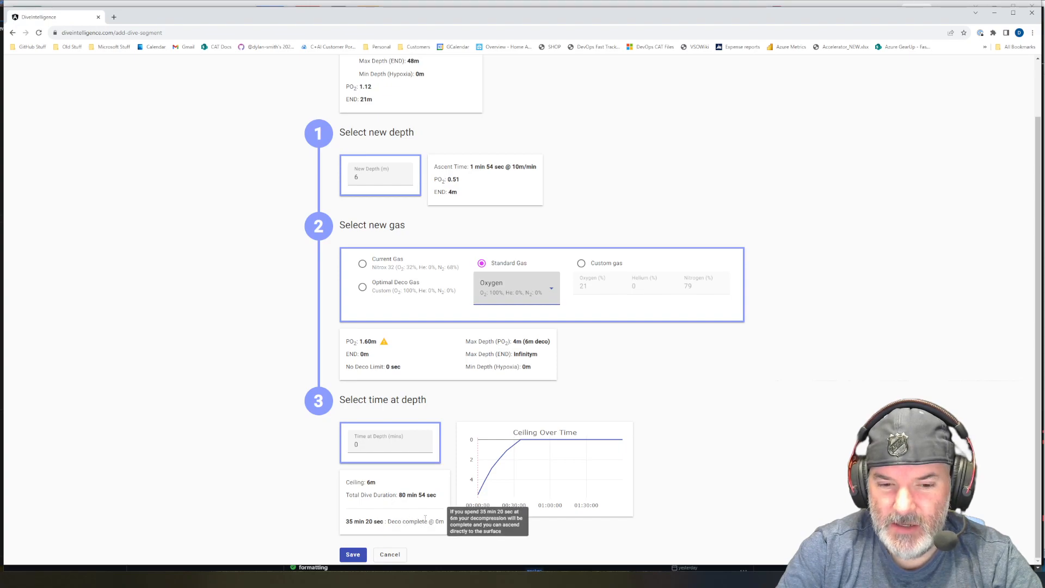
key(Tab)
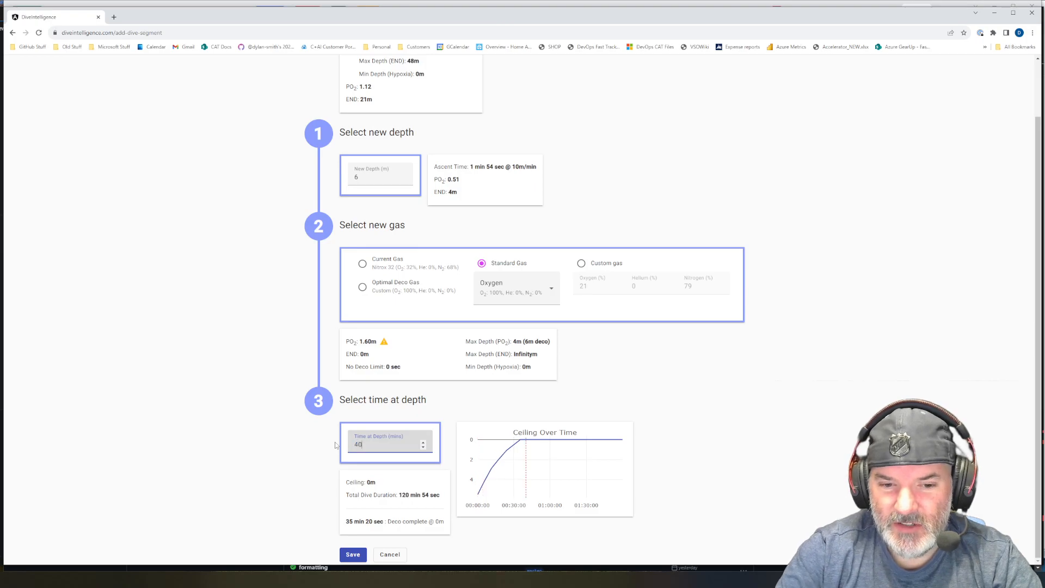
click(360, 555)
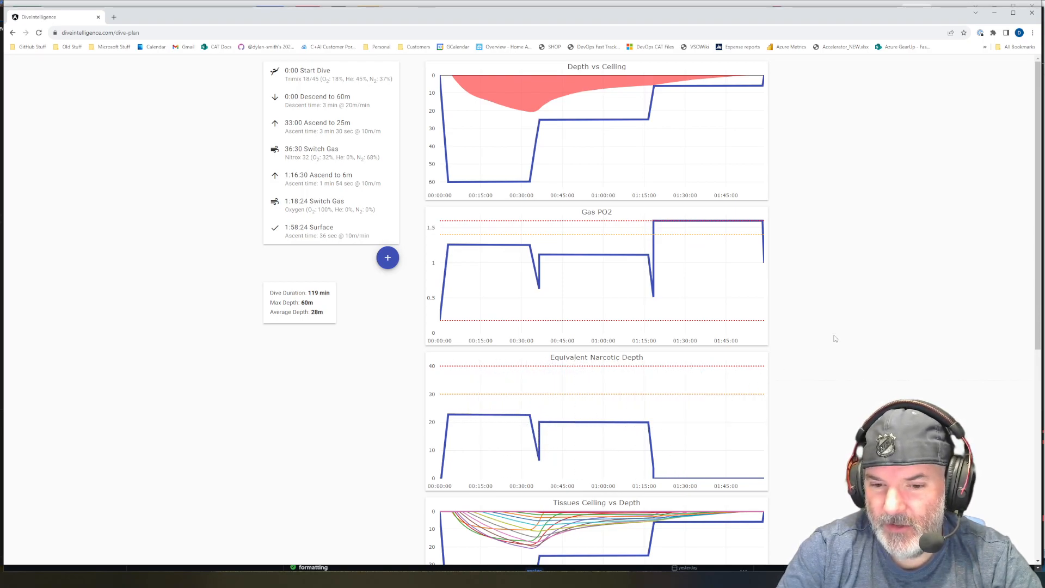
- Review the tissue ceiling and tissue partial pressure charts of the updated dive plan
scroll(875, 321, down, 7)
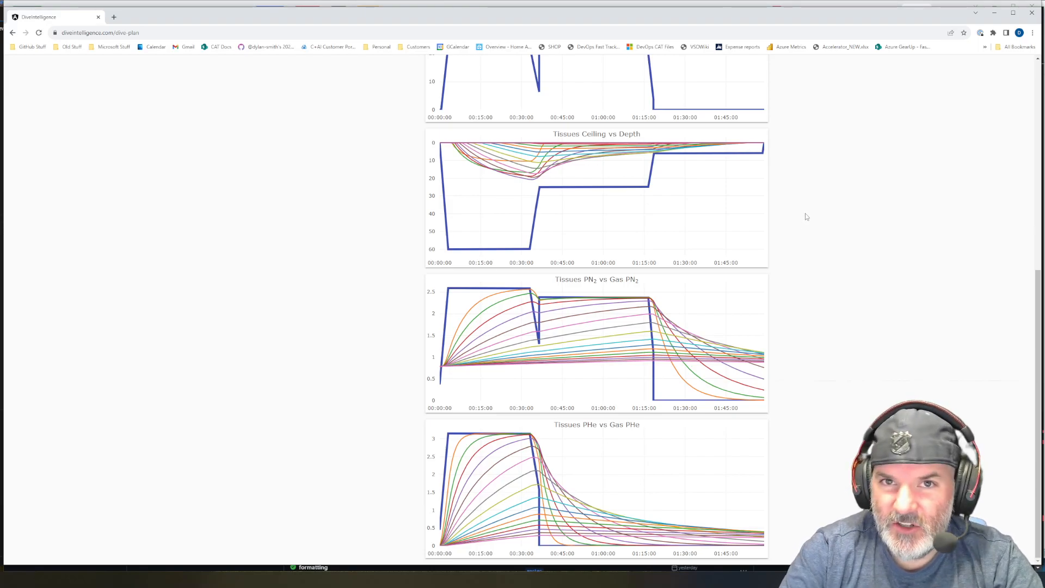
mouse_move(693, 178)
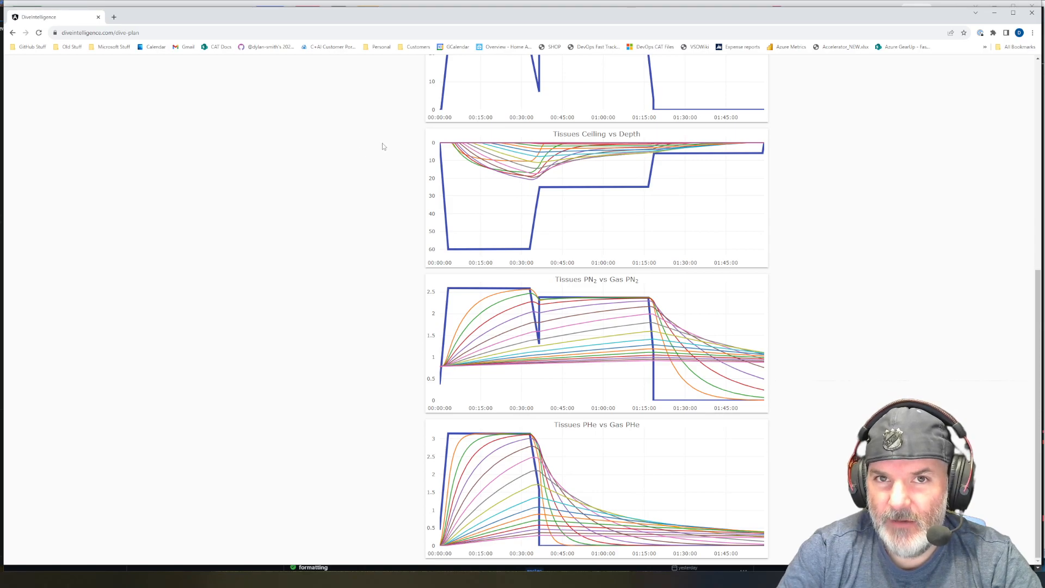
mouse_move(473, 158)
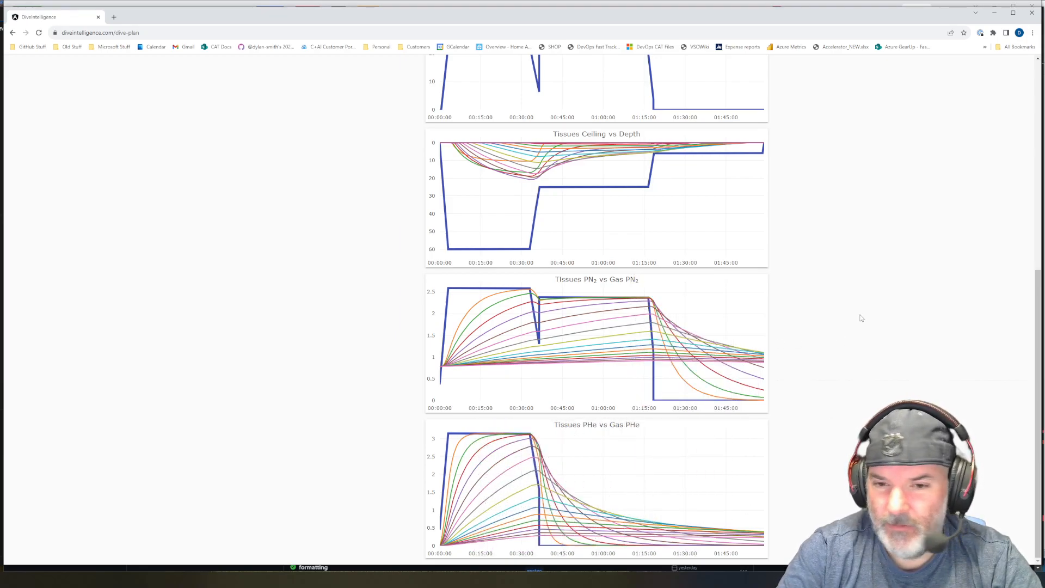
scroll(862, 313, up, 7)
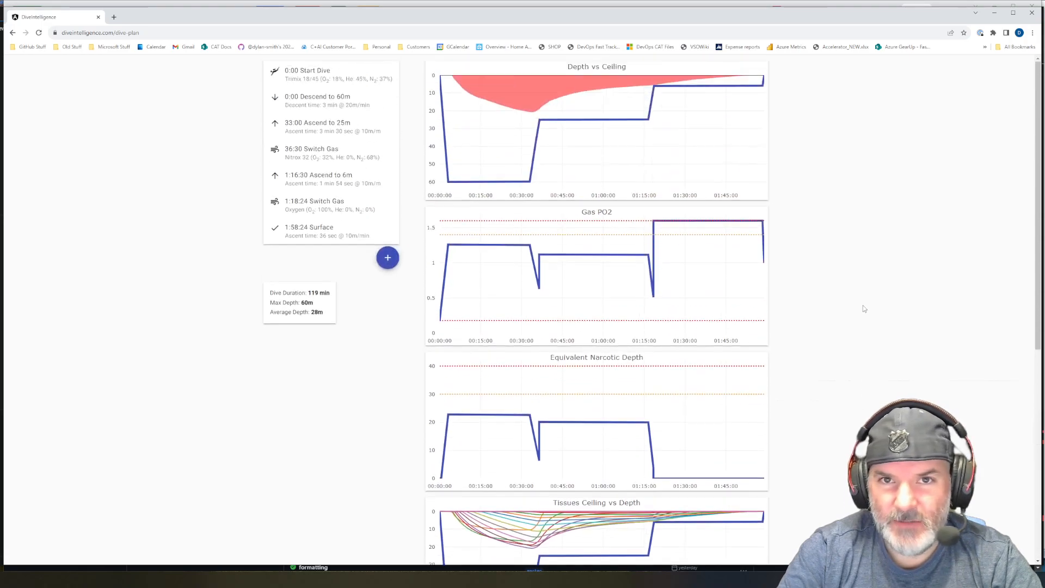
- Start adding another dive segment to the plan
click(389, 262)
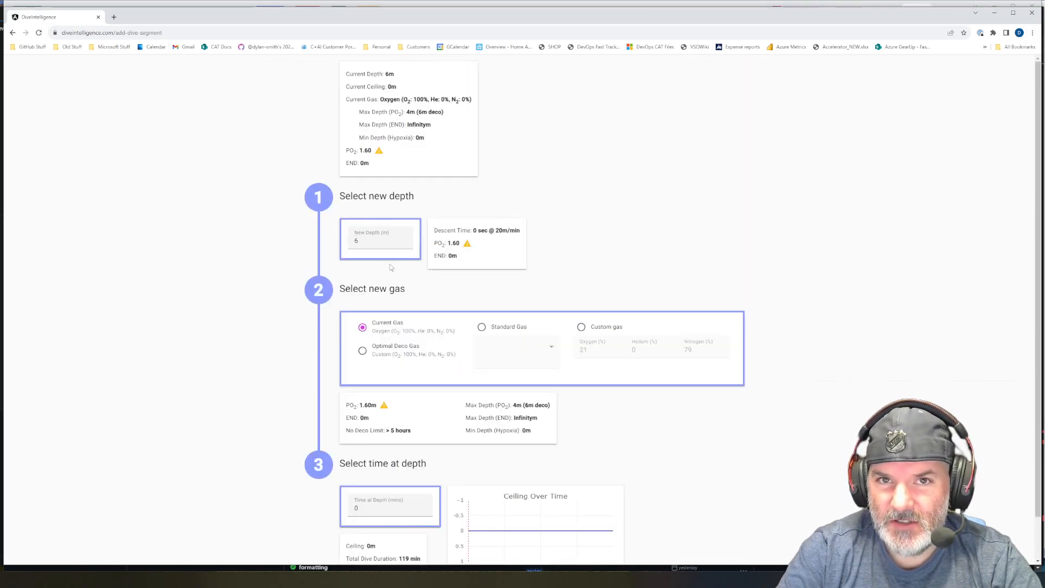